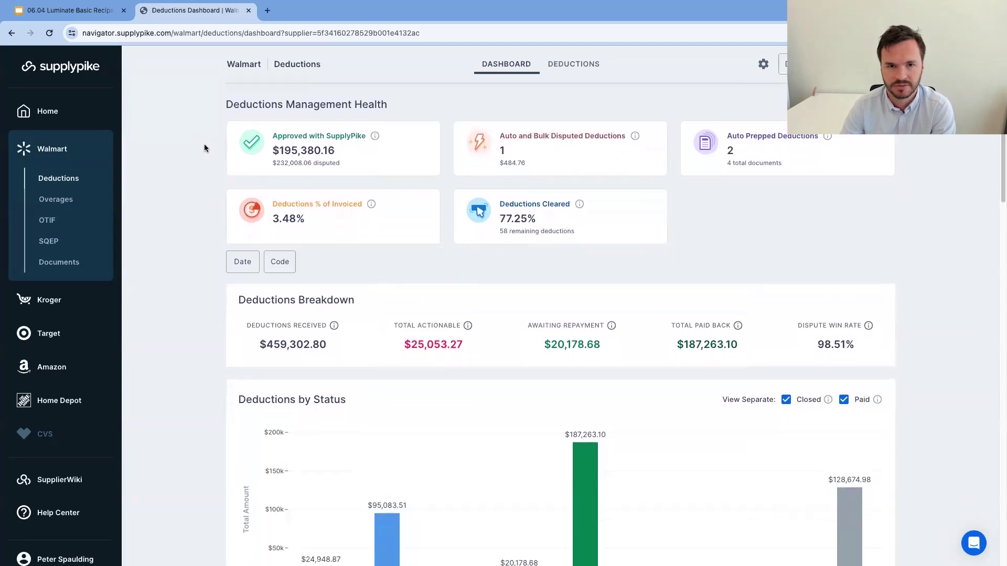
- Examine the Walmart deductions dashboard, from the management health figures to the status chart, claim code table and root causes
scroll(204, 148, down, 1)
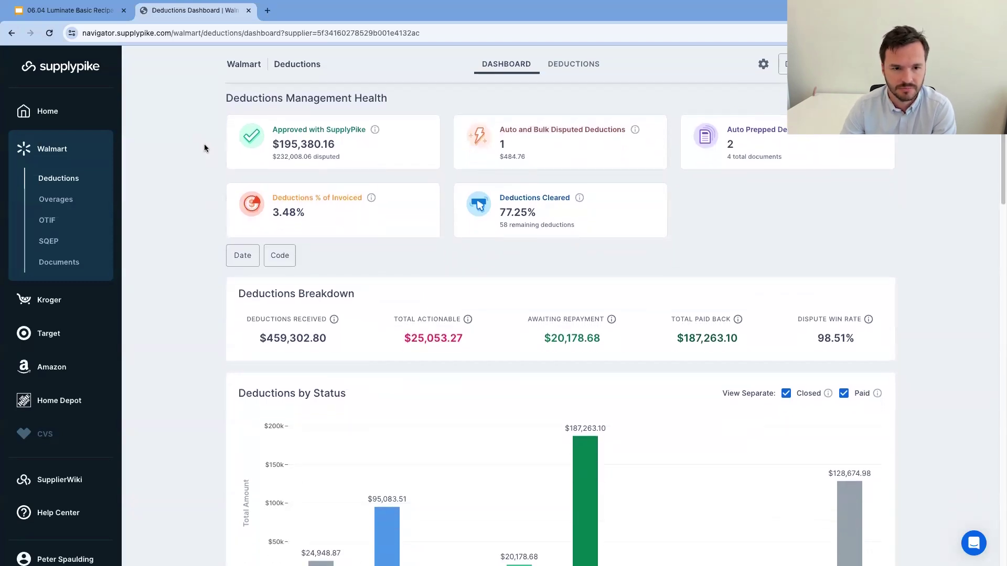
scroll(204, 149, up, 1)
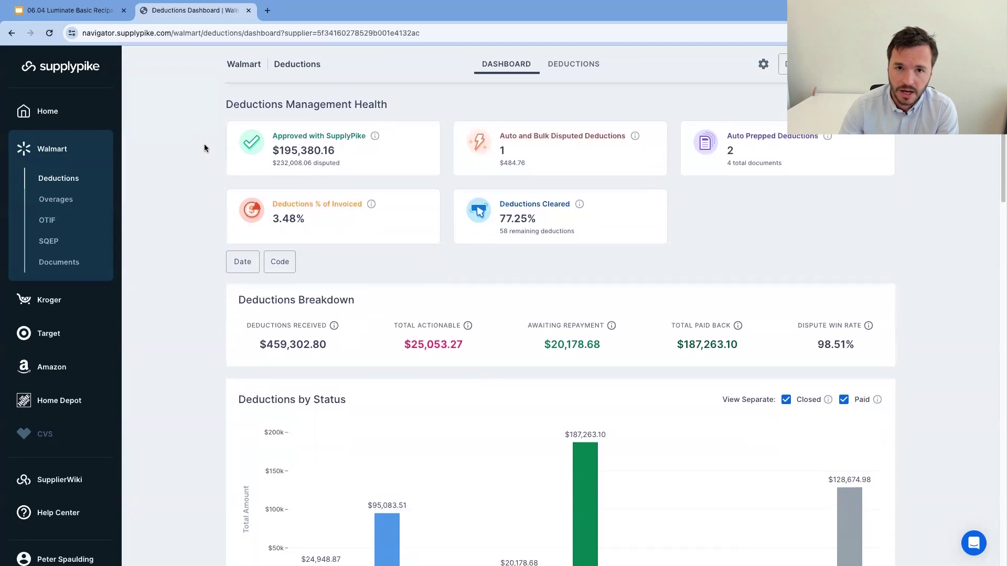
scroll(204, 149, up, 1)
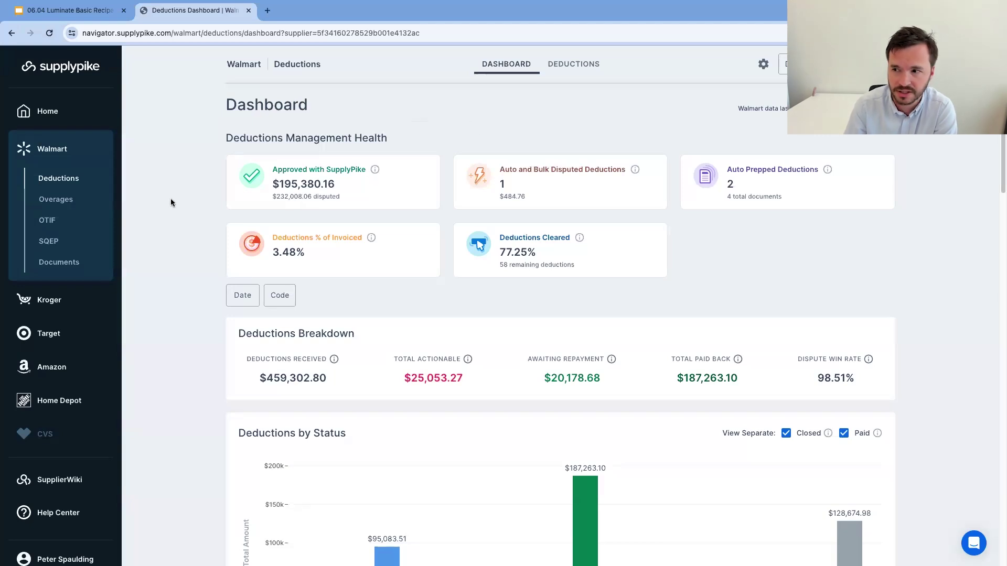
scroll(178, 203, down, 3)
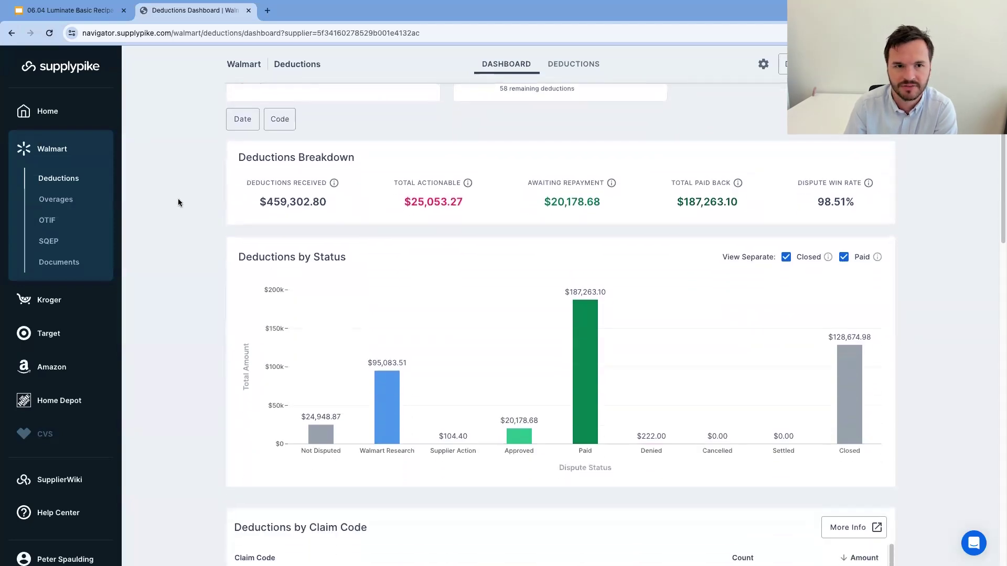
scroll(178, 203, down, 1)
scroll(178, 203, up, 1)
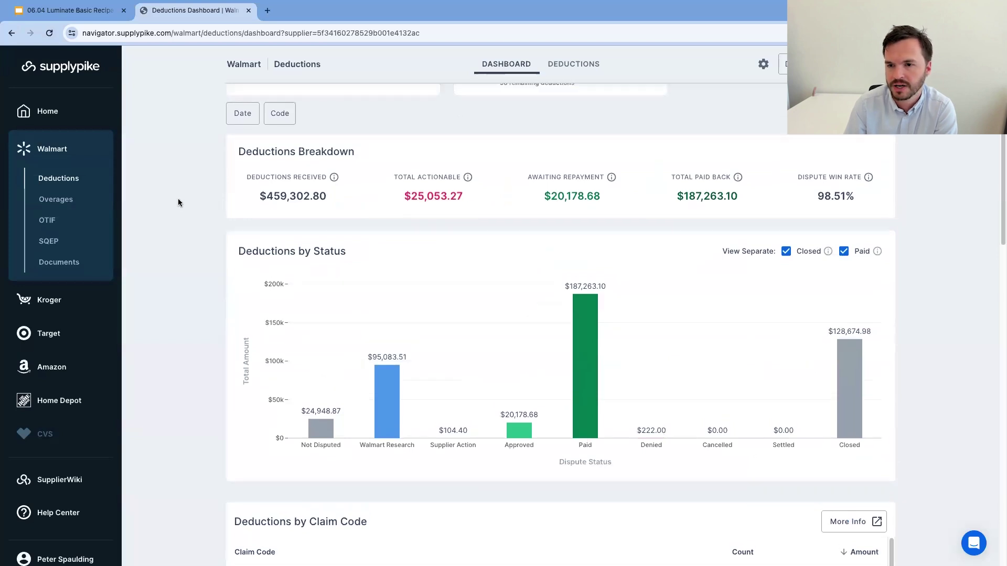
scroll(178, 202, down, 1)
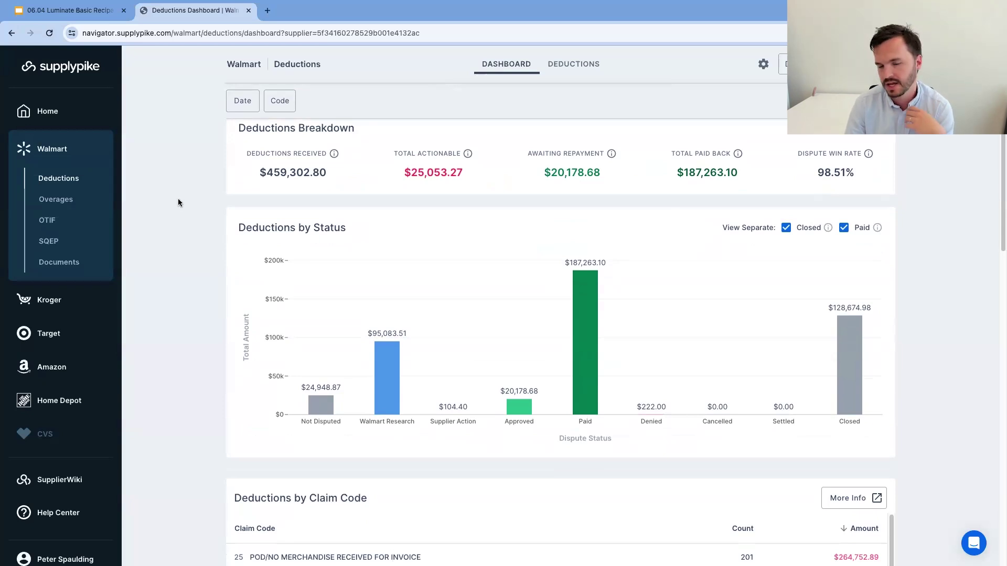
scroll(178, 203, down, 5)
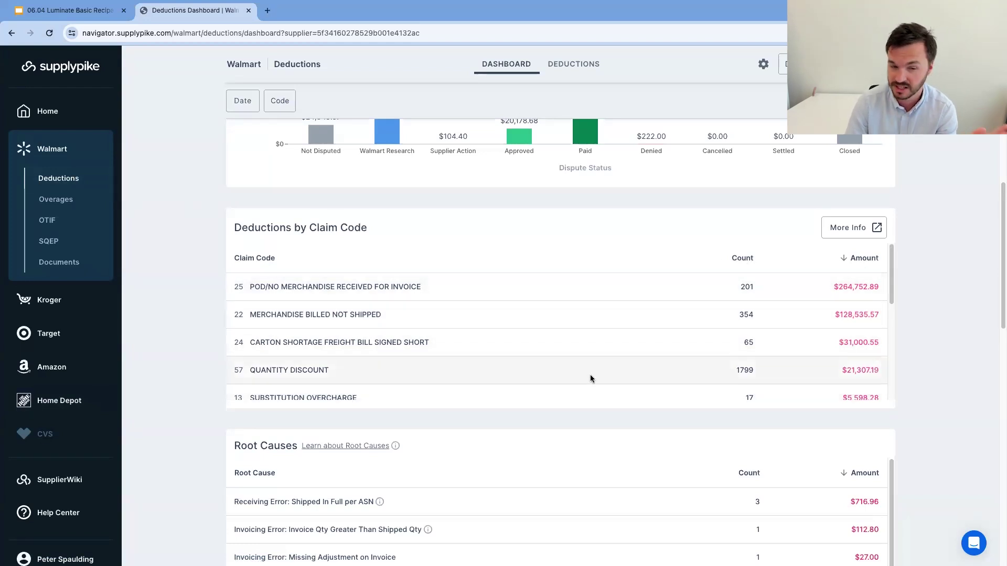
scroll(955, 274, down, 3)
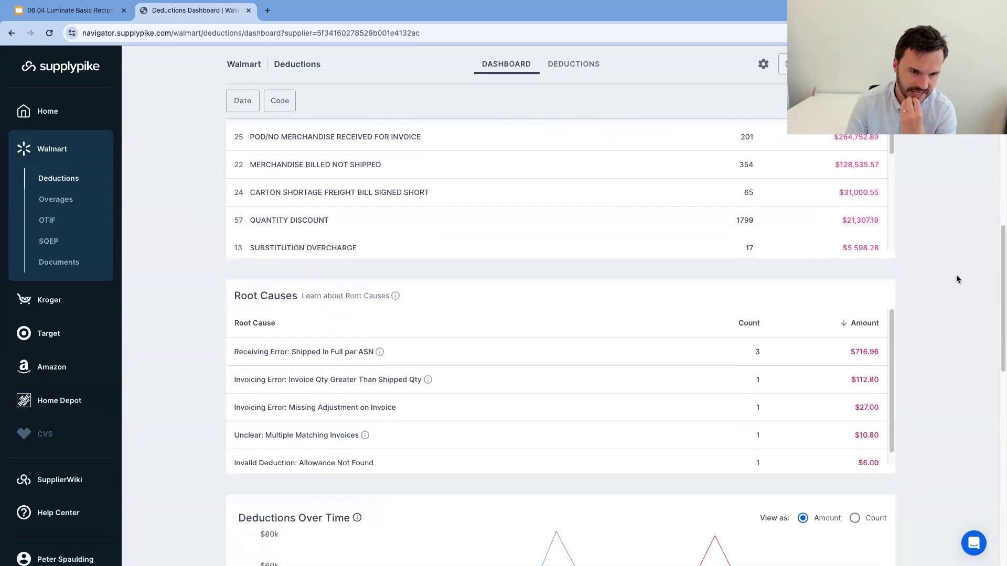
scroll(957, 281, down, 1)
scroll(959, 280, up, 10)
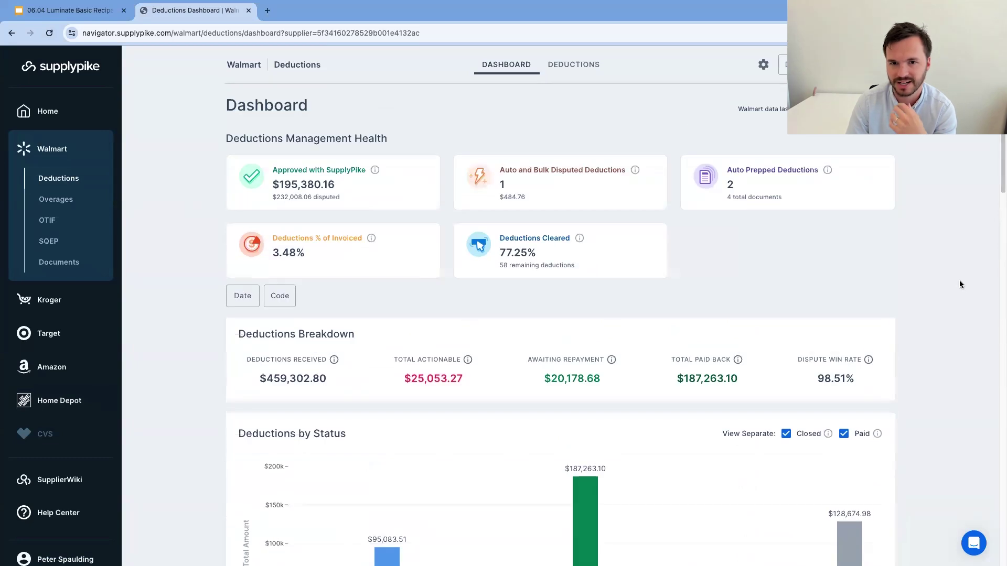
scroll(959, 281, down, 6)
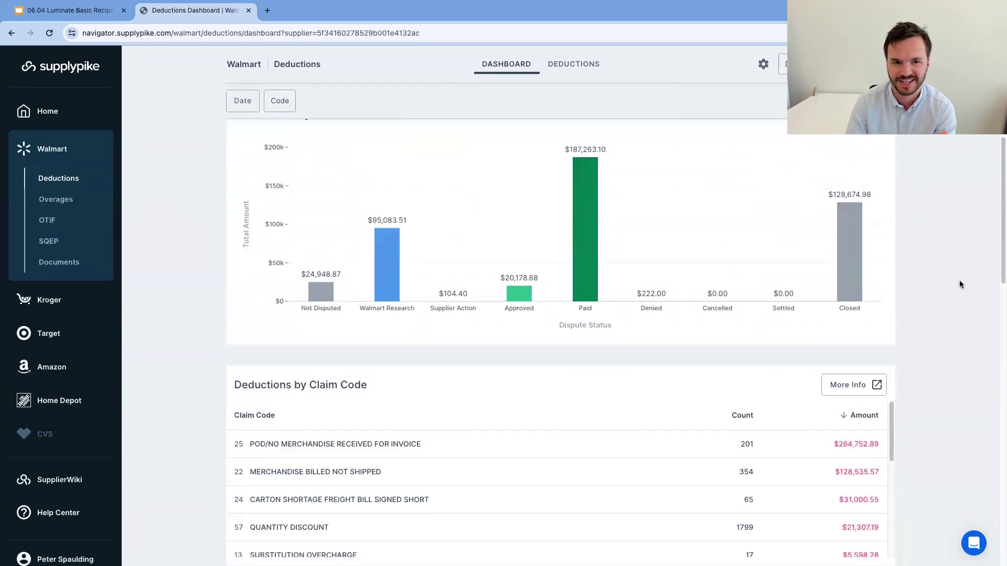
scroll(959, 283, up, 4)
scroll(959, 284, down, 1)
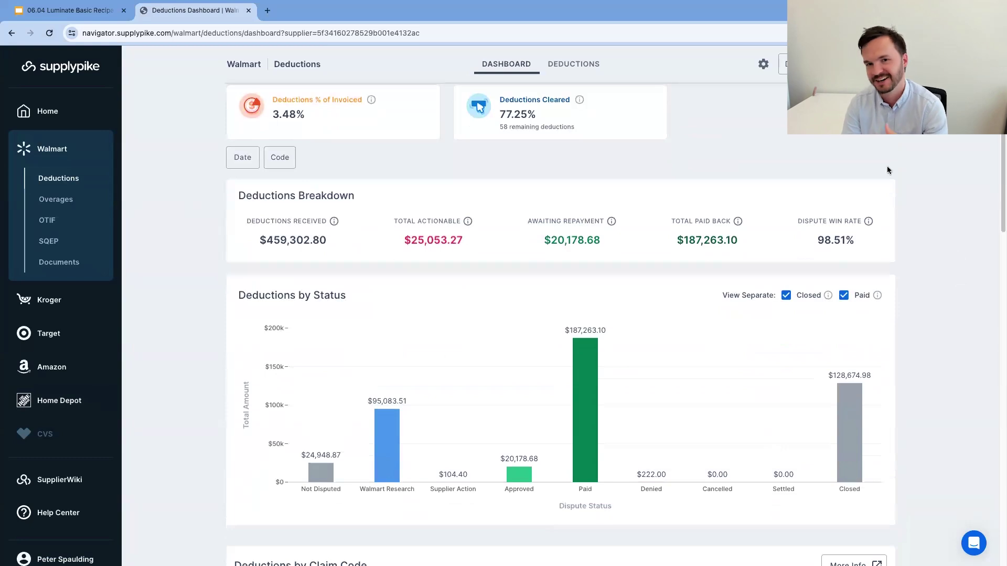
- Open the details of the $70.56 Code 22 Merchandise Billed Not Shipped claim from the actionable deductions list
click(574, 63)
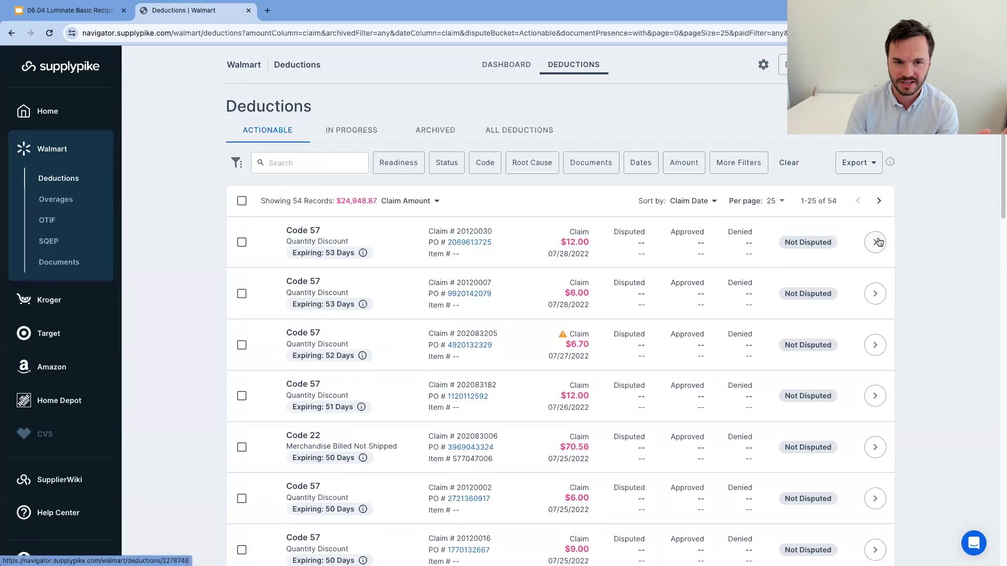
scroll(959, 250, down, 2)
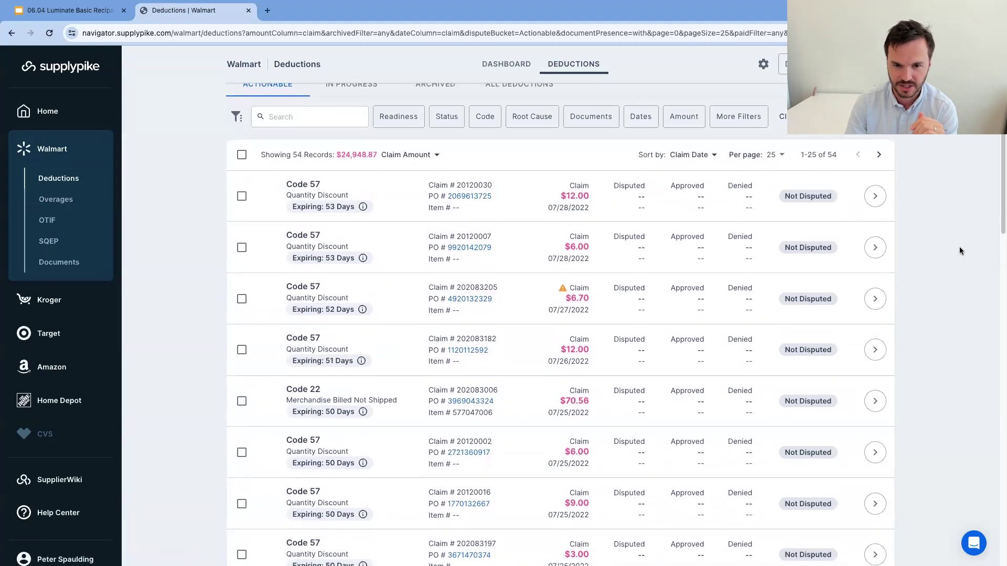
click(874, 401)
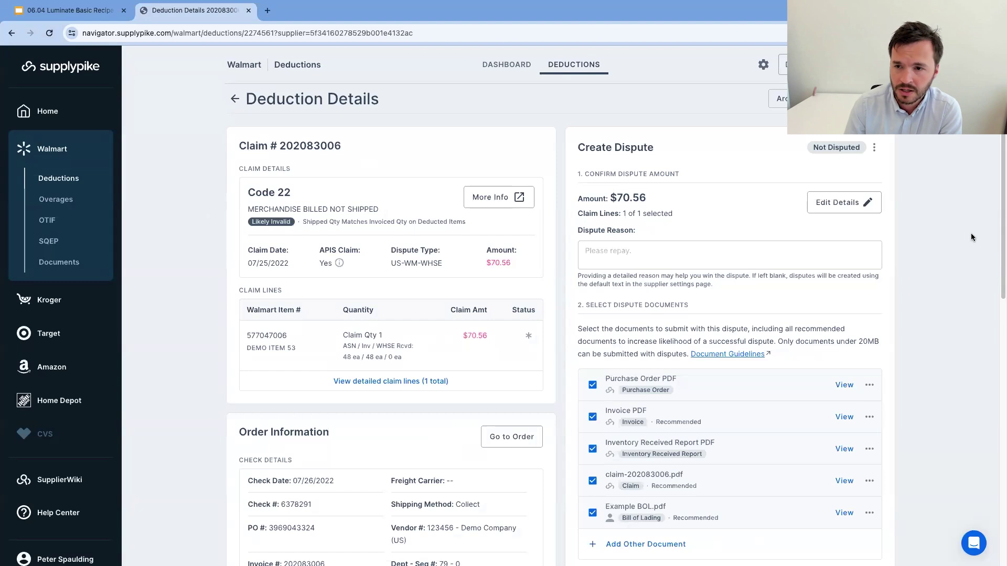
- Examine the Code 22 claim's details, validity reason, order information and the documents attached to its dispute
scroll(936, 205, down, 3)
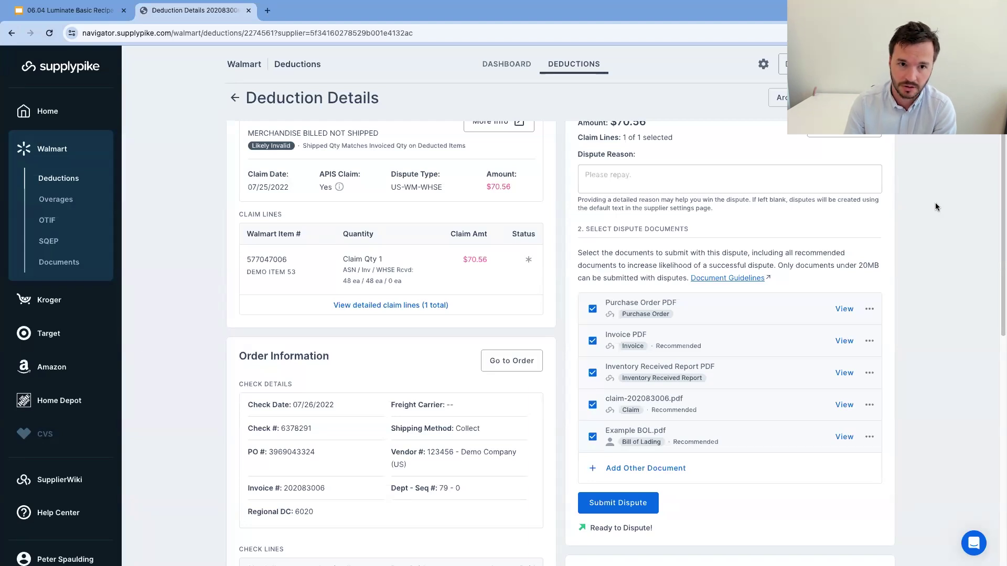
scroll(937, 207, up, 1)
scroll(936, 207, up, 1)
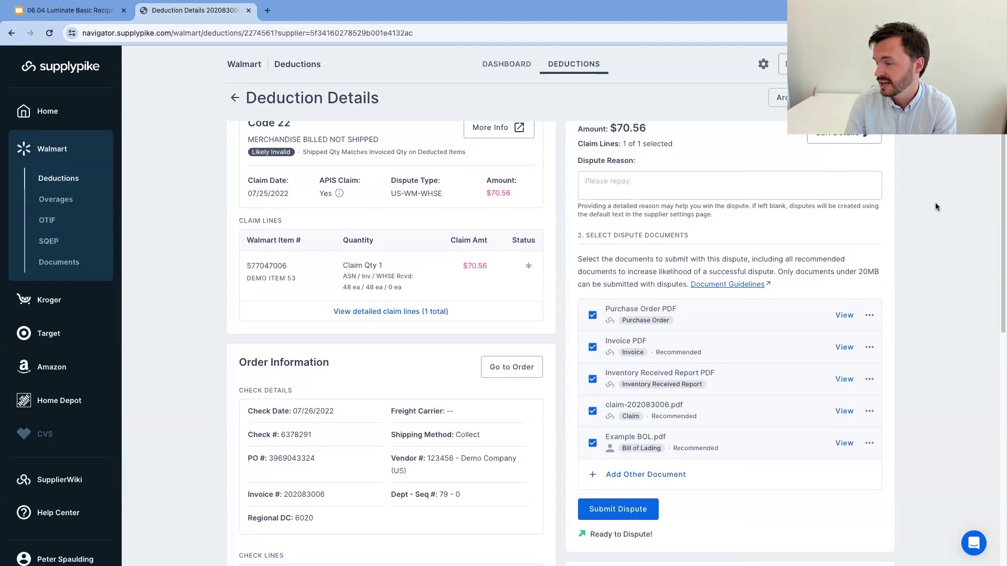
scroll(936, 206, up, 2)
scroll(936, 207, down, 1)
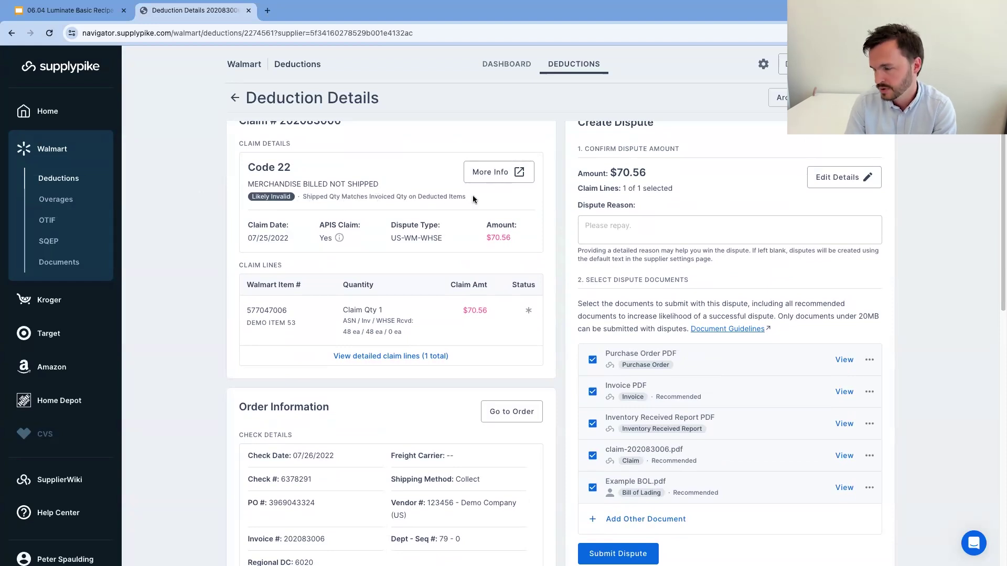
scroll(912, 303, down, 1)
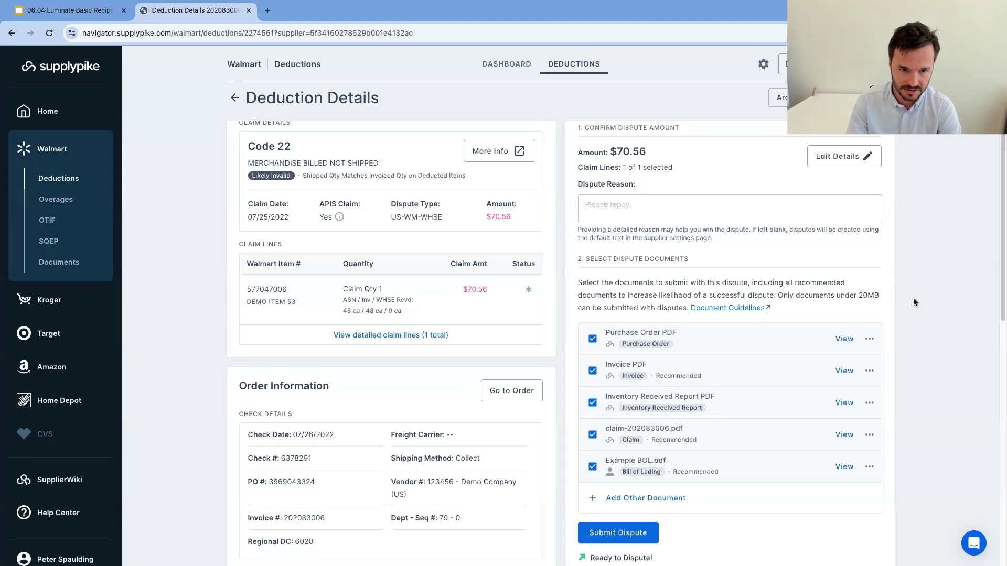
scroll(914, 302, down, 2)
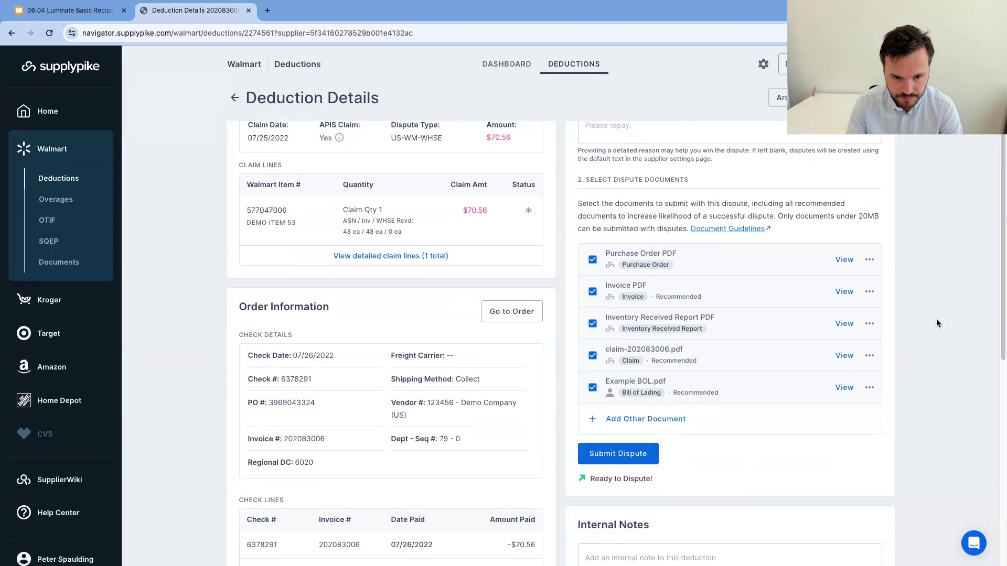
scroll(936, 322, up, 3)
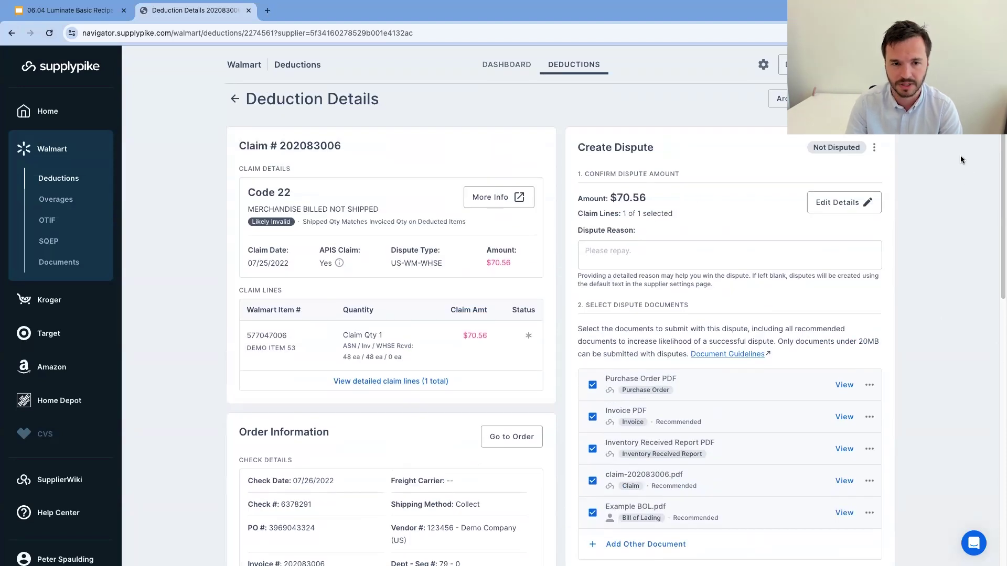
- Turn on auto dispute for Code 22 Goods Billed not Shipped in the Walmart deductions supplier settings
click(763, 66)
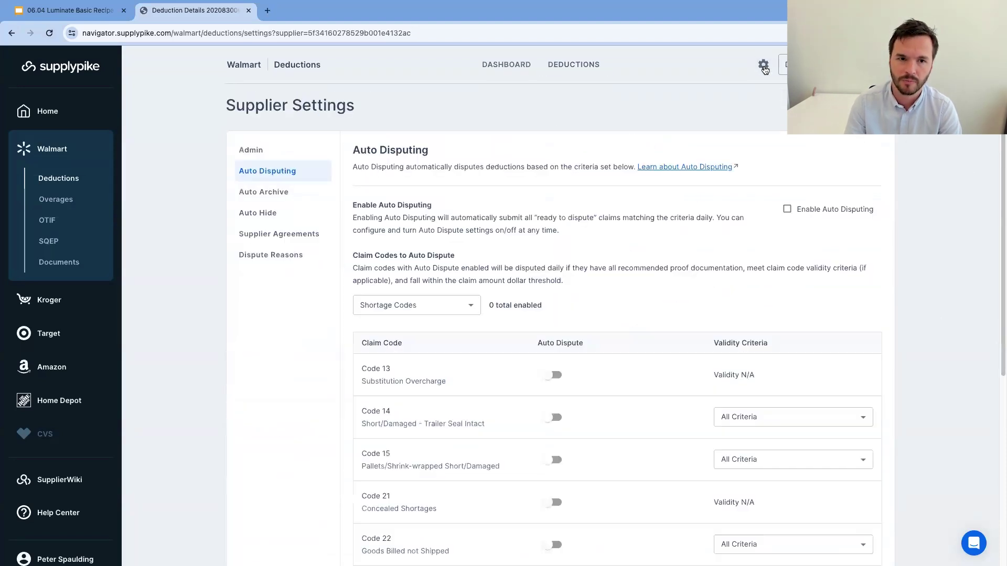
scroll(925, 233, down, 4)
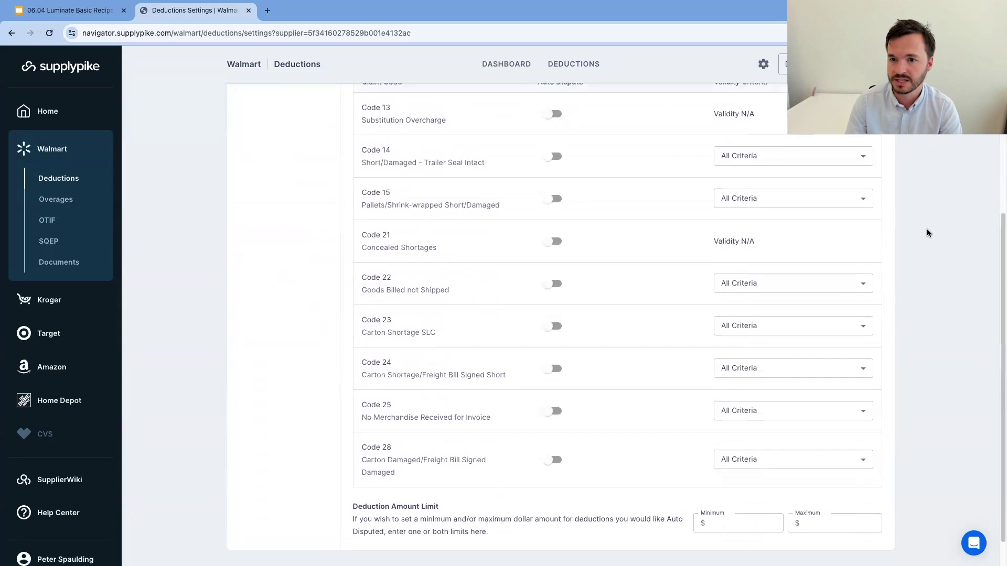
click(551, 291)
scroll(660, 275, up, 1)
scroll(660, 275, up, 2)
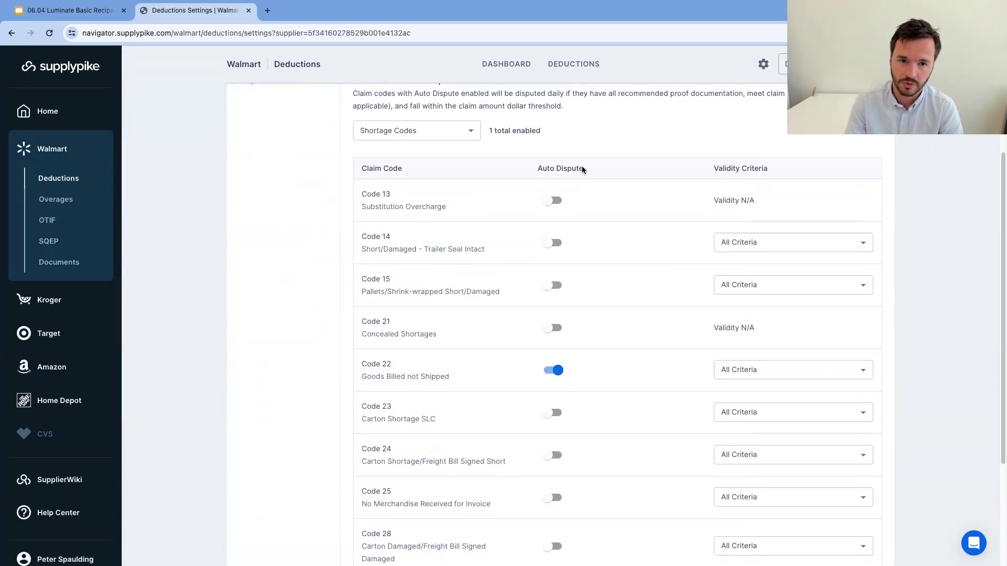
- Try limiting Code 22's validity criteria to Invalid, and restore the selection to All Criteria
click(802, 372)
click(779, 436)
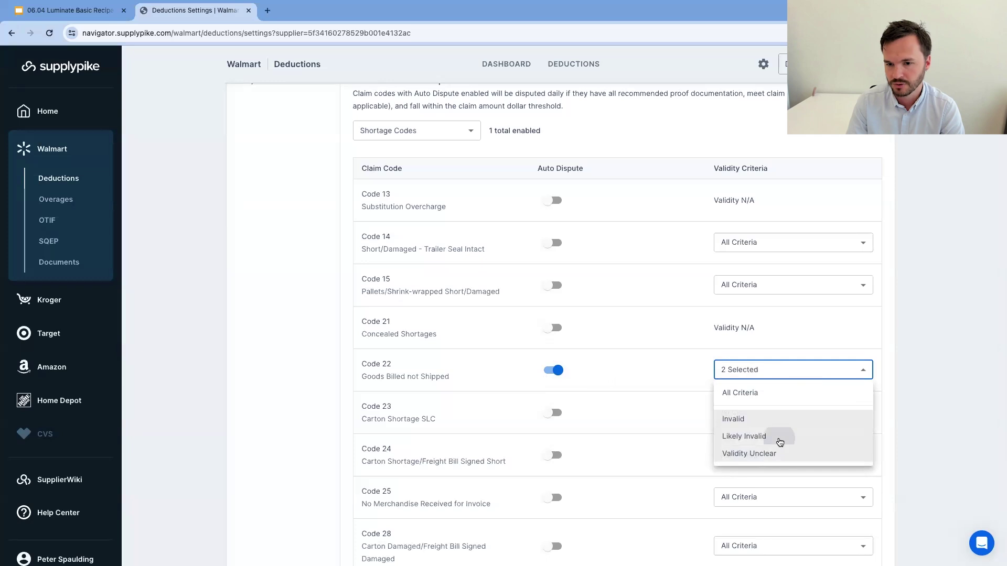
click(775, 452)
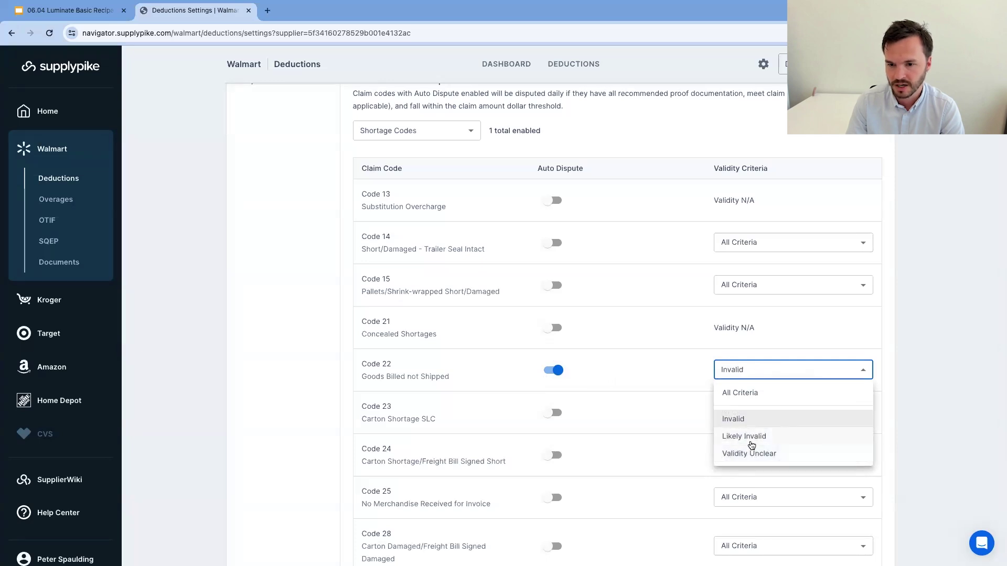
click(751, 454)
click(751, 436)
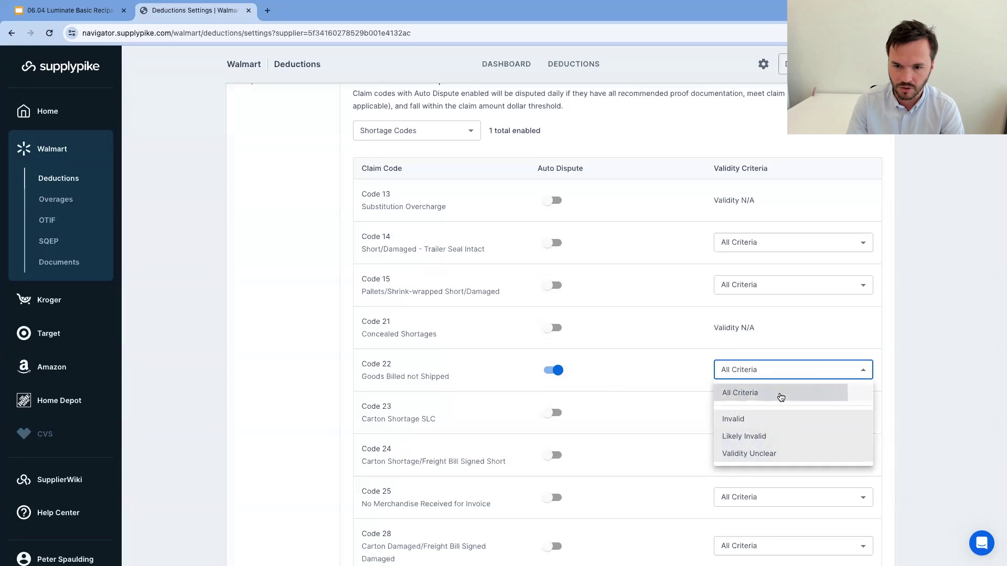
click(915, 303)
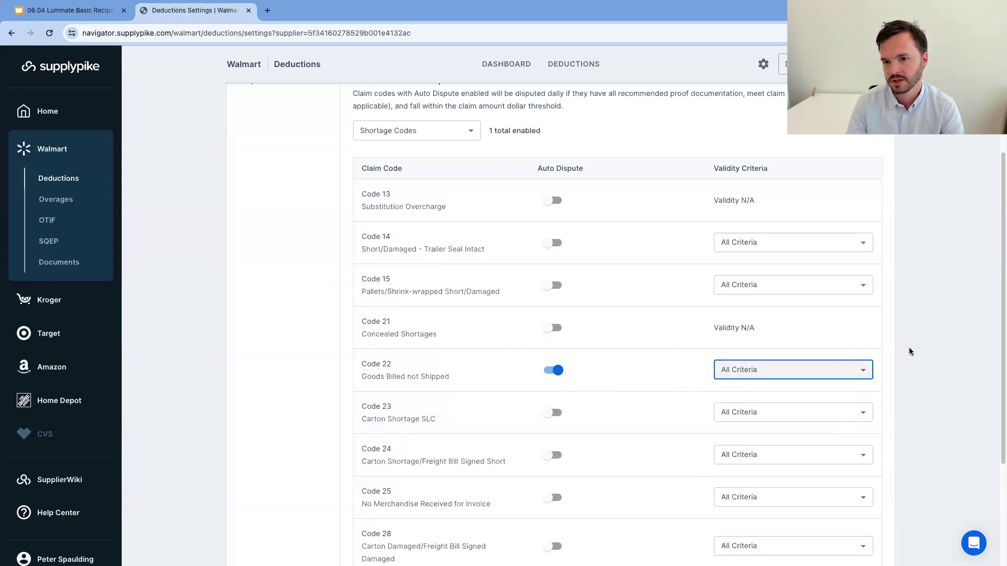
- Save the auto disputing changes with the deduction amount limits left blank
scroll(909, 354, down, 3)
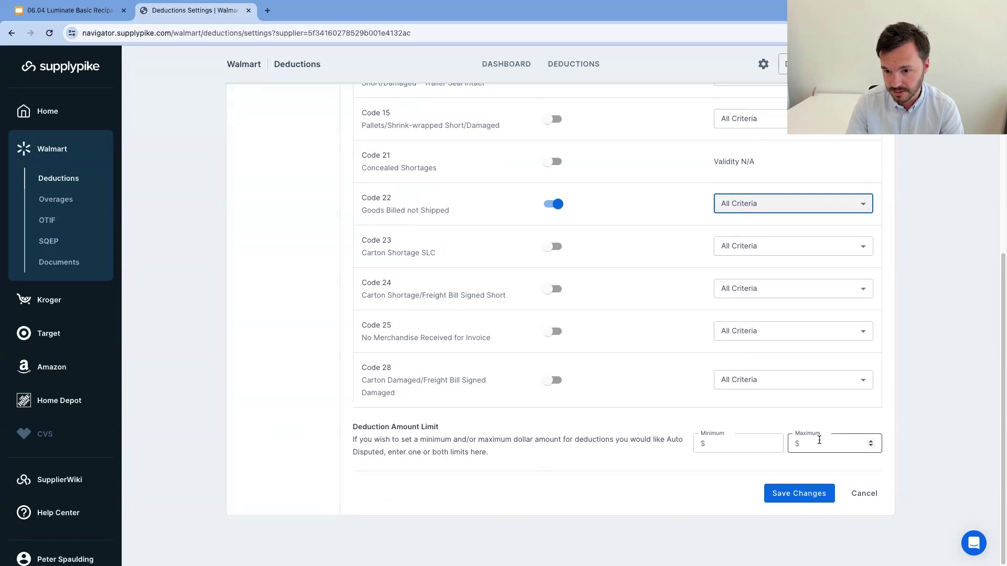
click(819, 494)
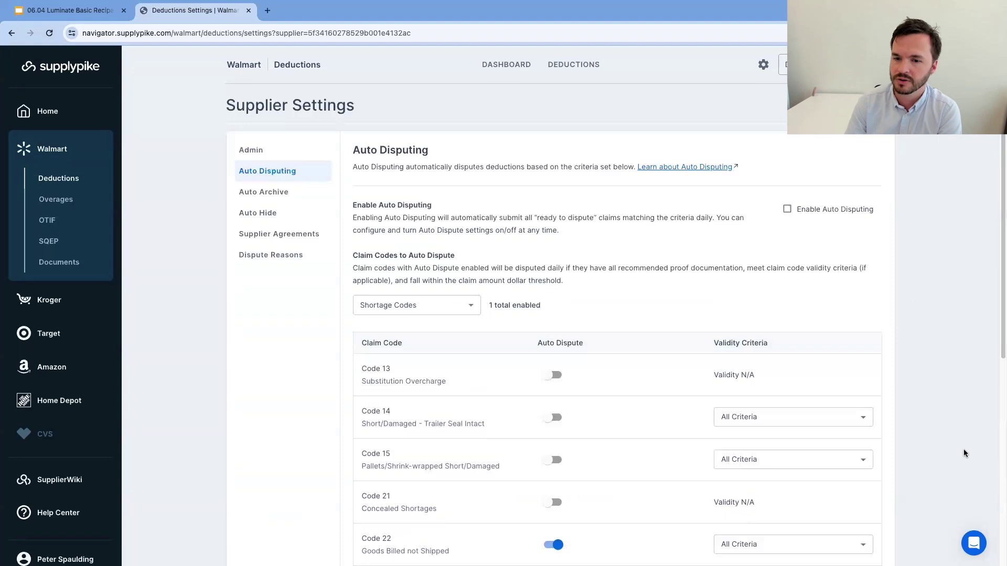
- Limit Code 22's auto dispute validity criteria to Invalid by deselecting Likely Invalid and Validity Unclear
scroll(942, 338, down, 1)
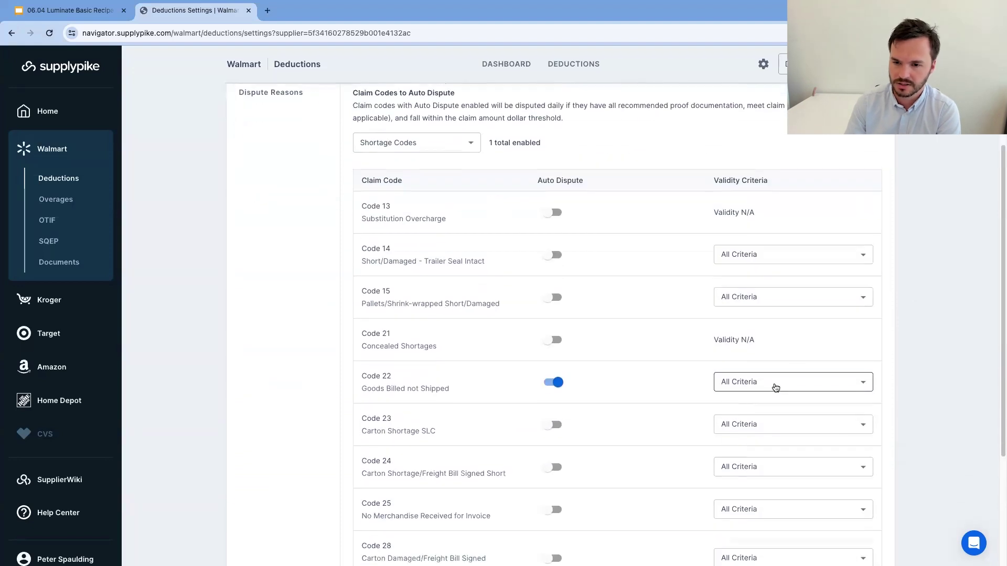
click(764, 386)
click(743, 433)
click(729, 449)
click(745, 434)
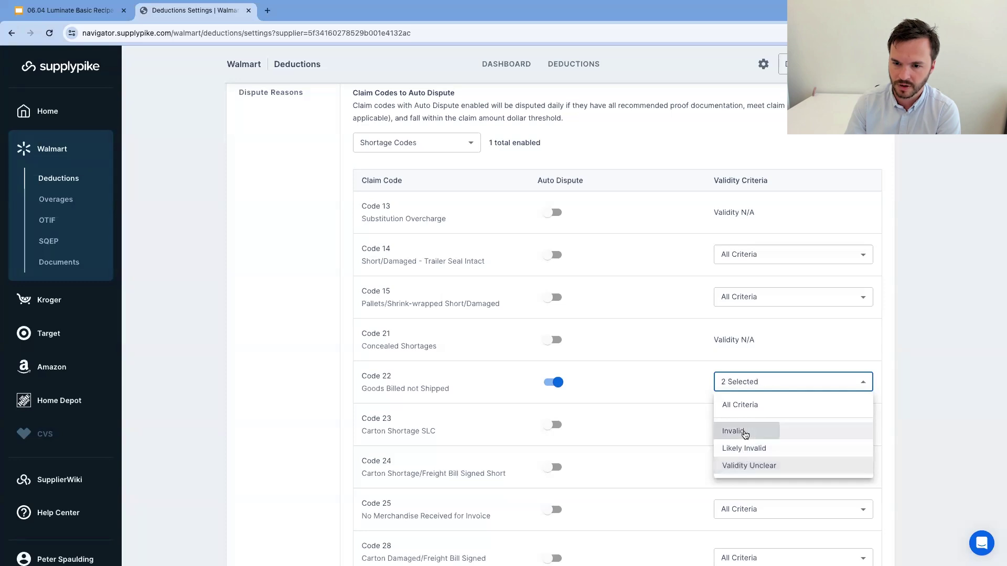
click(802, 468)
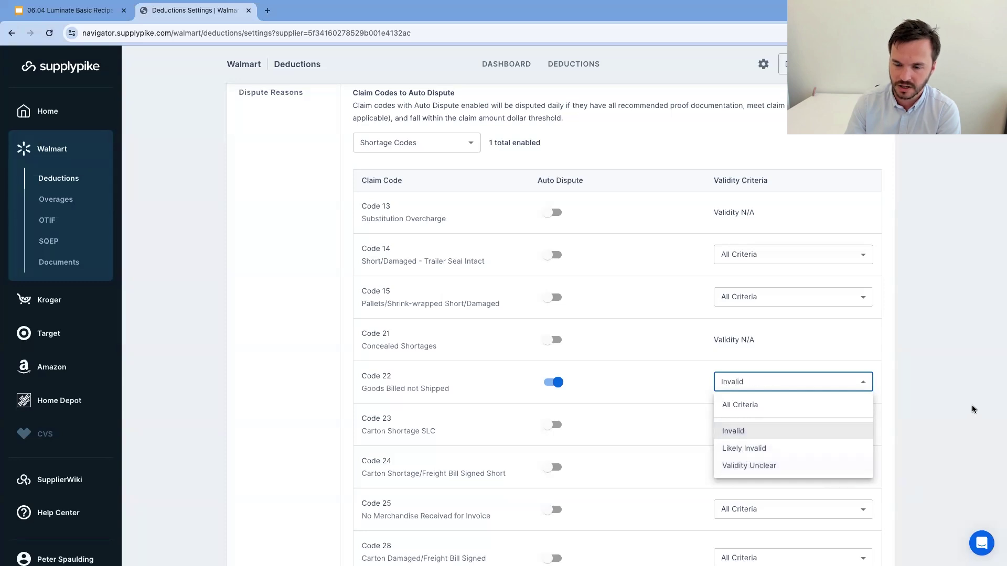
click(936, 415)
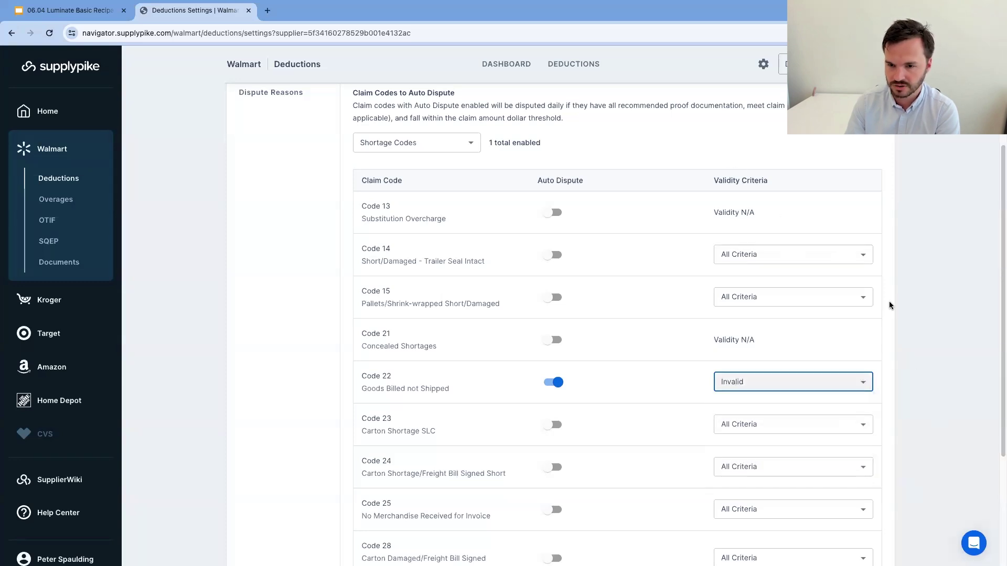
scroll(905, 313, down, 3)
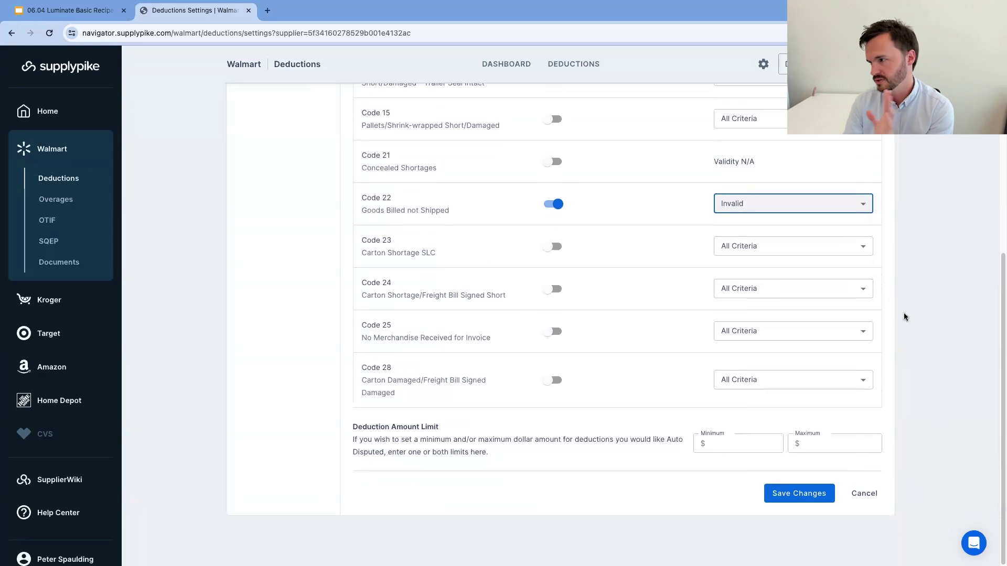
scroll(904, 313, up, 6)
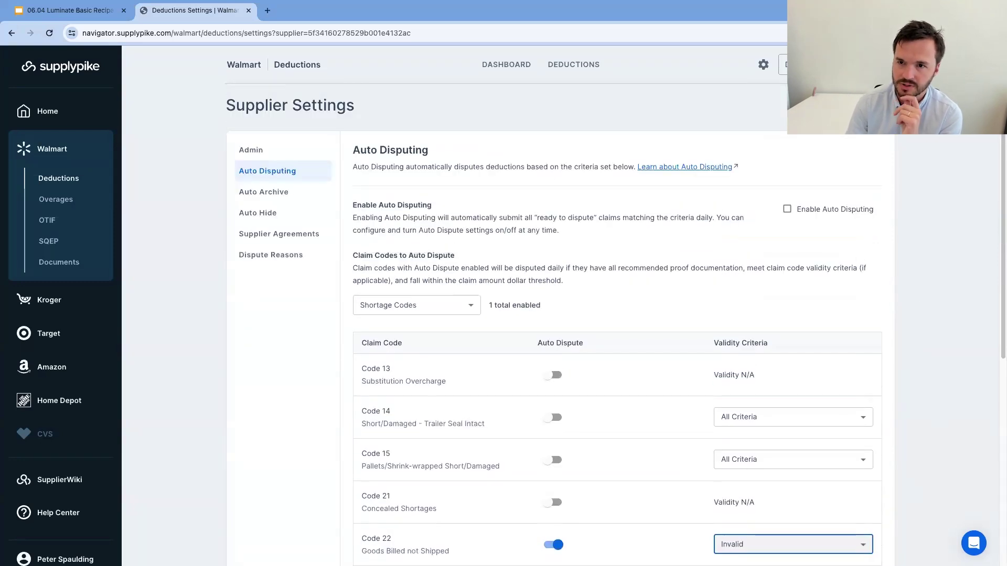
- Open the Walmart deductions dashboard and review the Deductions Breakdown and Deductions by Status chart
click(530, 74)
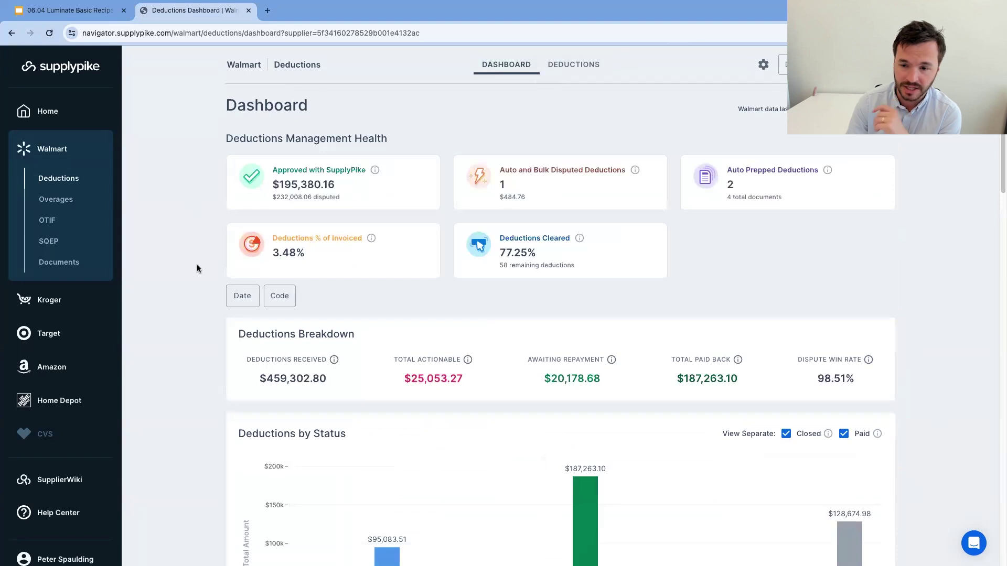
scroll(196, 268, down, 3)
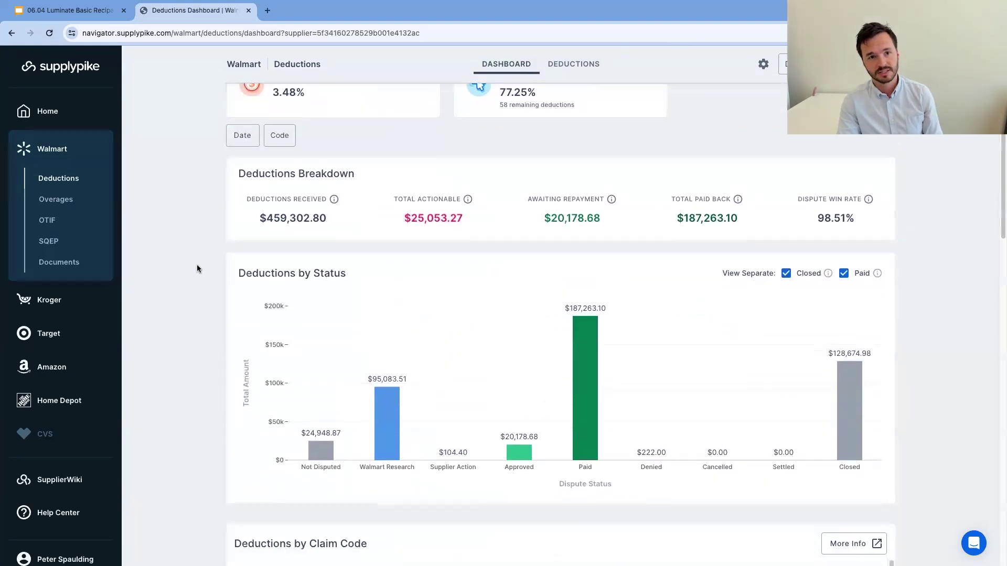
scroll(197, 269, down, 1)
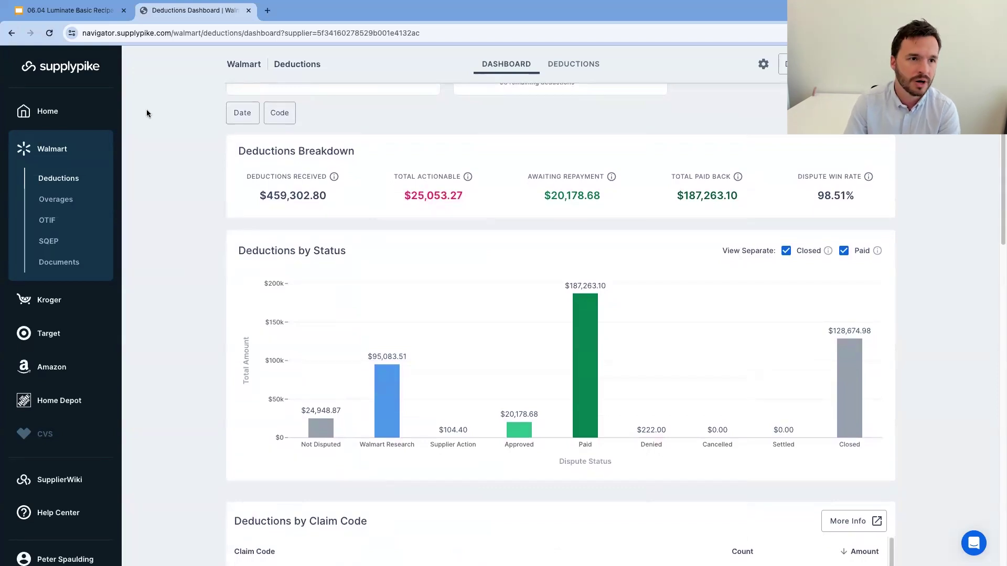
- Switch to the 06.04 Luminate Basic Recipes presentation in Google Slides and present the Contact Us! slide in full screen
click(100, 13)
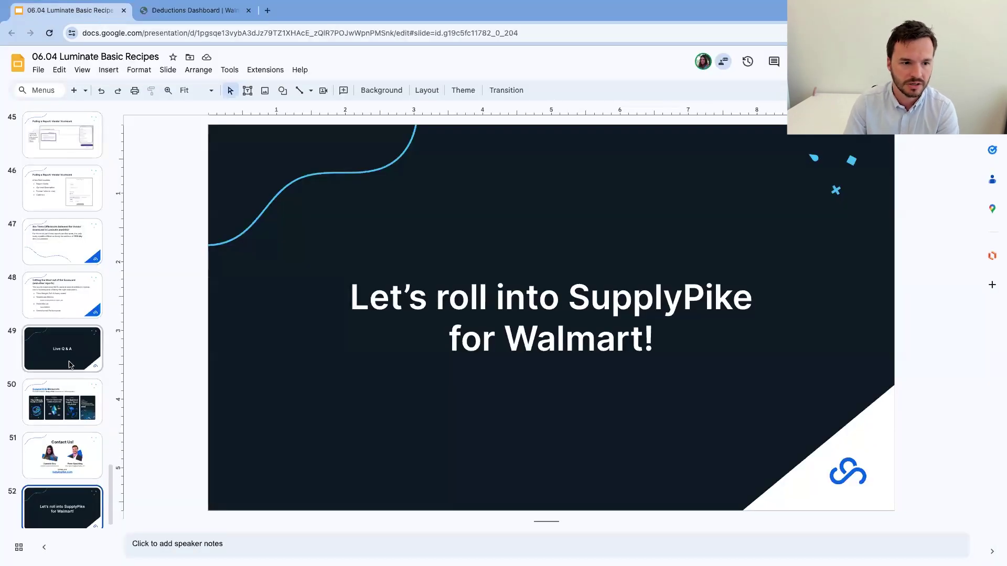
click(80, 461)
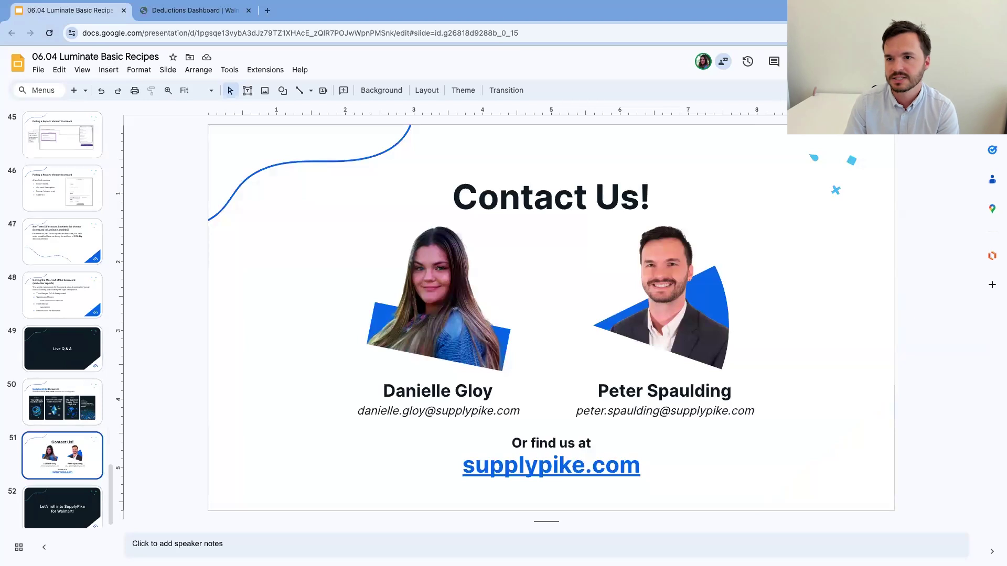
key(super+Return)
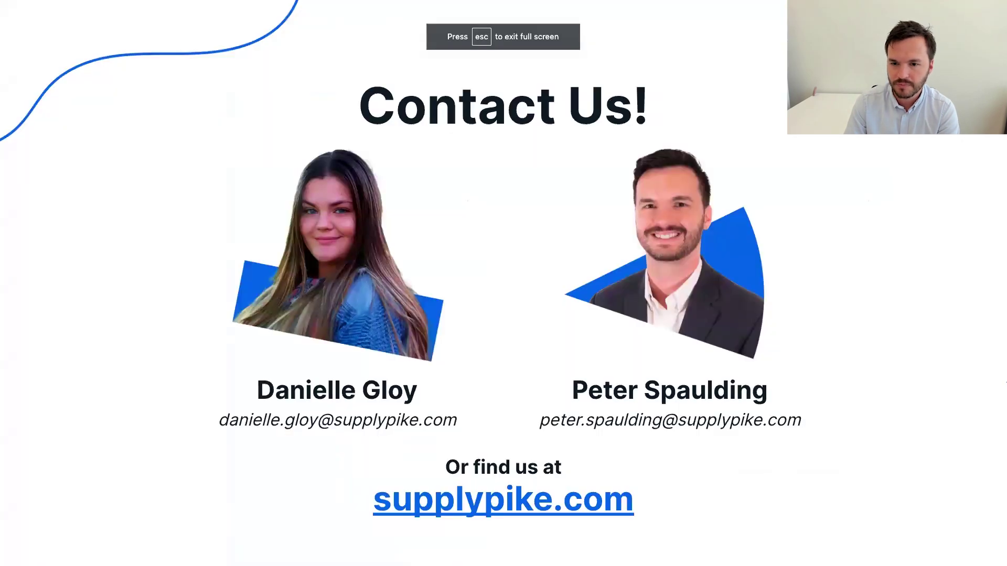